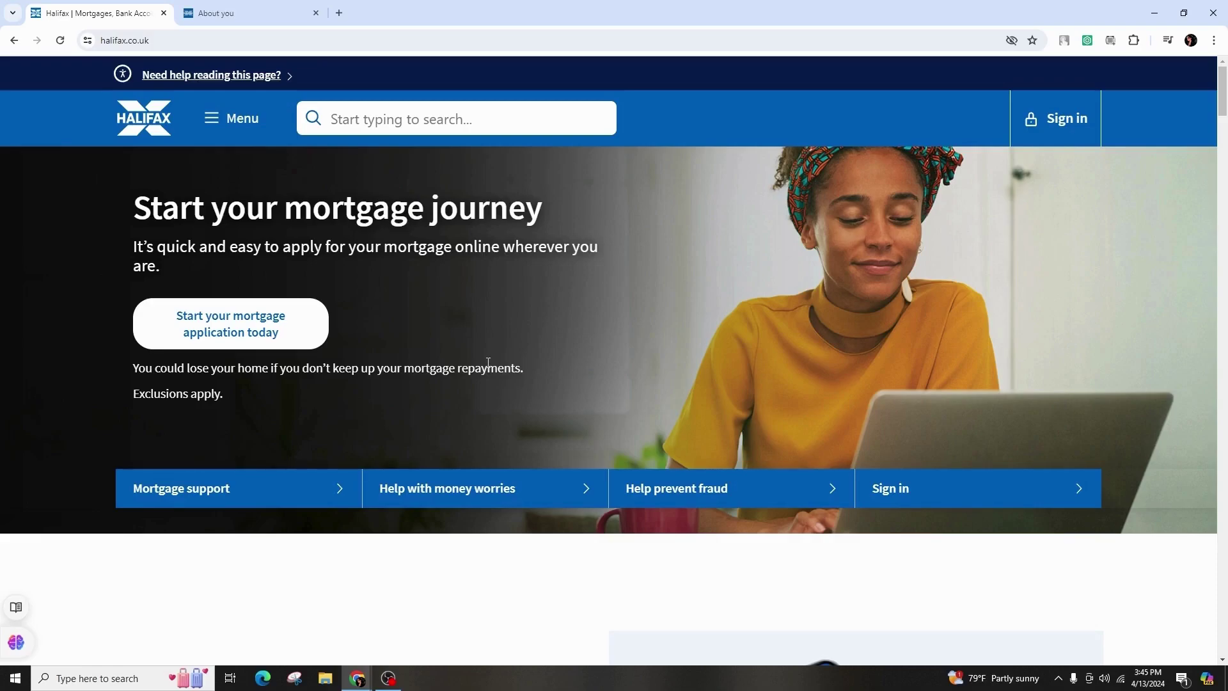
{"action": "scroll", "coordinate": [487, 363], "scroll_direction": "down", "scroll_amount": 2}
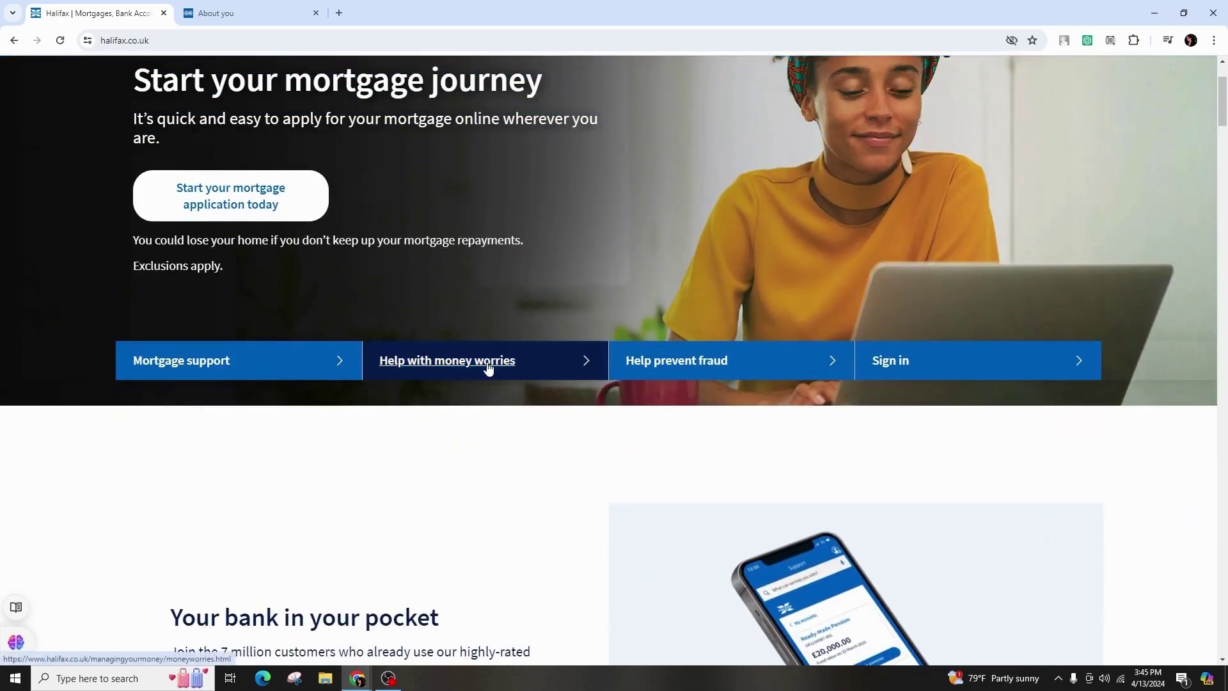
{"action": "scroll", "coordinate": [487, 367], "scroll_direction": "down", "scroll_amount": 2}
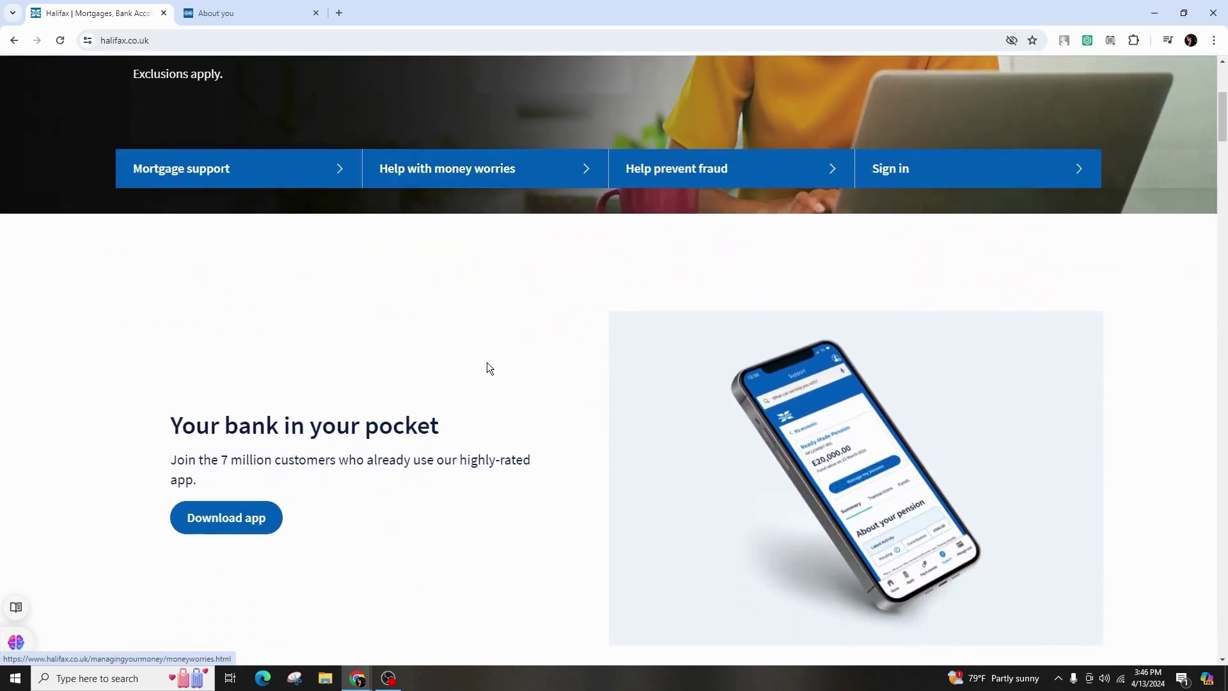
{"action": "scroll", "coordinate": [486, 368], "scroll_direction": "down", "scroll_amount": 1}
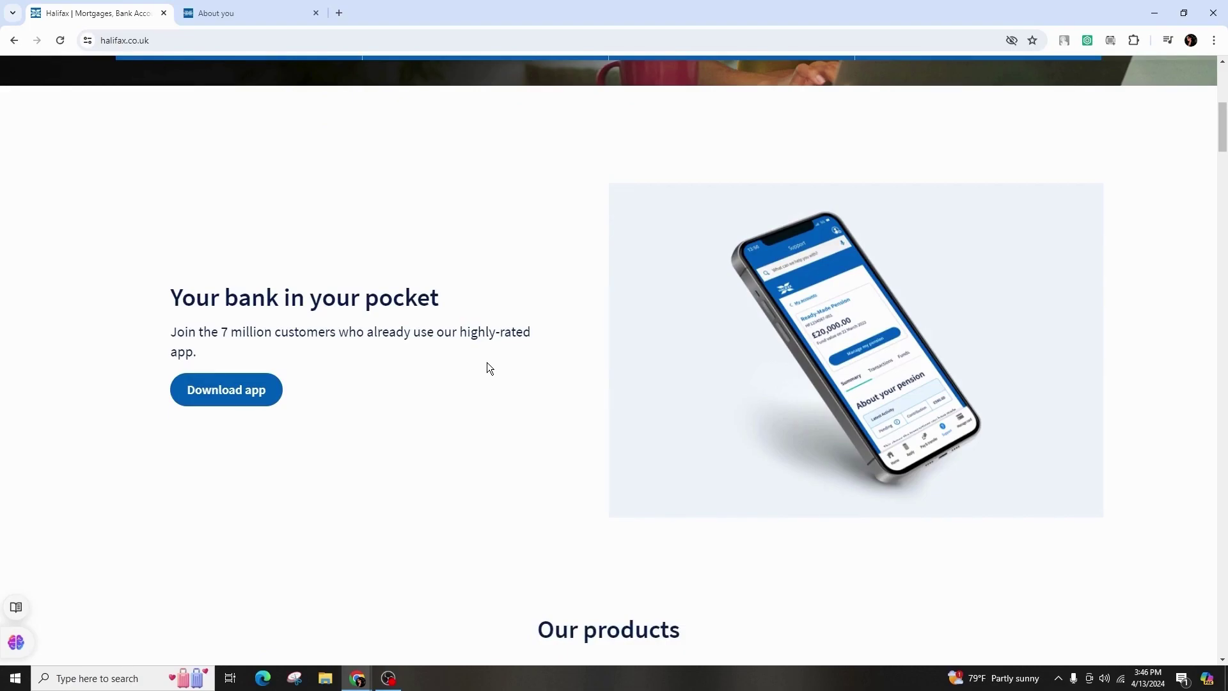
{"action": "scroll", "coordinate": [487, 361], "scroll_direction": "down", "scroll_amount": 3}
{"action": "scroll", "coordinate": [492, 385], "scroll_direction": "down", "scroll_amount": 2}
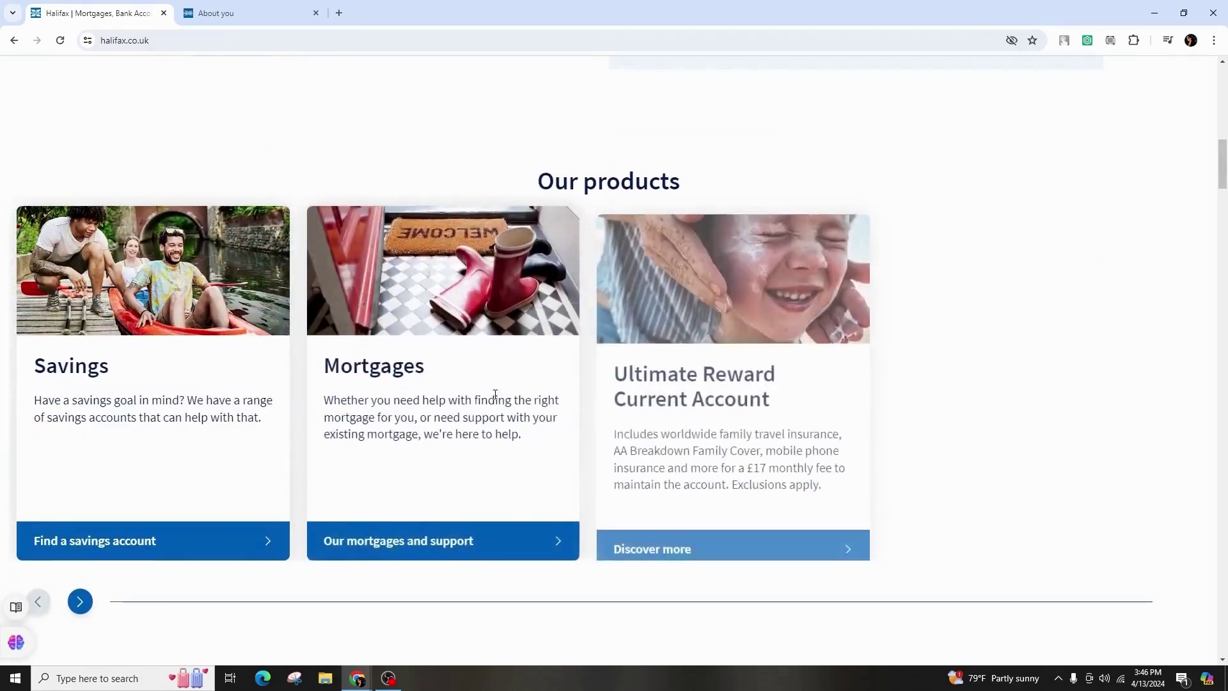
{"action": "scroll", "coordinate": [495, 395], "scroll_direction": "up", "scroll_amount": 2}
{"action": "scroll", "coordinate": [494, 395], "scroll_direction": "up", "scroll_amount": 4}
{"action": "scroll", "coordinate": [494, 394], "scroll_direction": "up", "scroll_amount": 3}
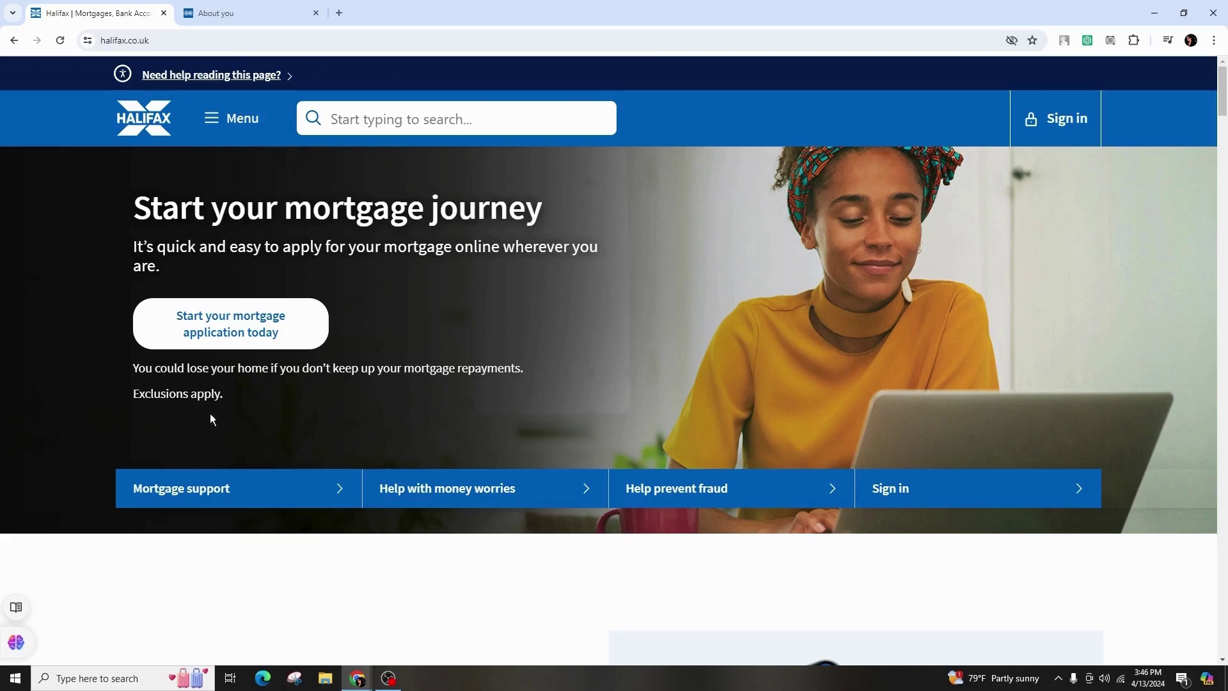
Go from the Halifax homepage to the Online Banking sign-in page via the header
{"action": "left_click", "coordinate": [1048, 134]}
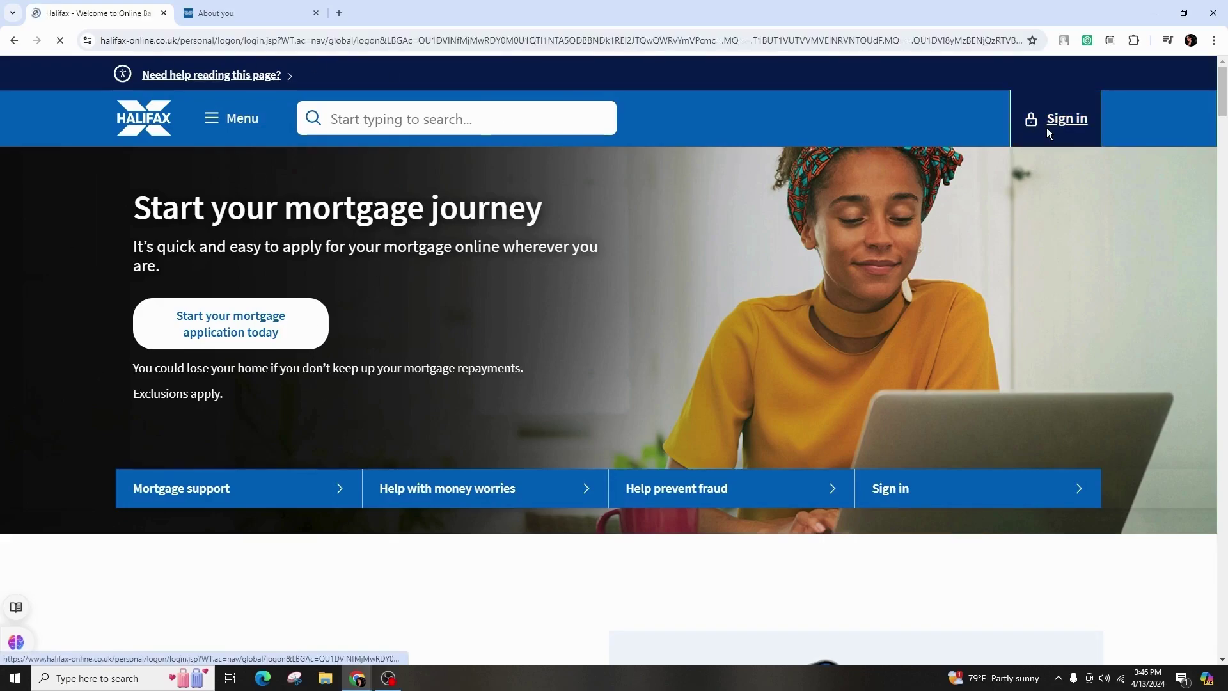
{"action": "scroll", "coordinate": [3, 320], "scroll_direction": "down", "scroll_amount": 1}
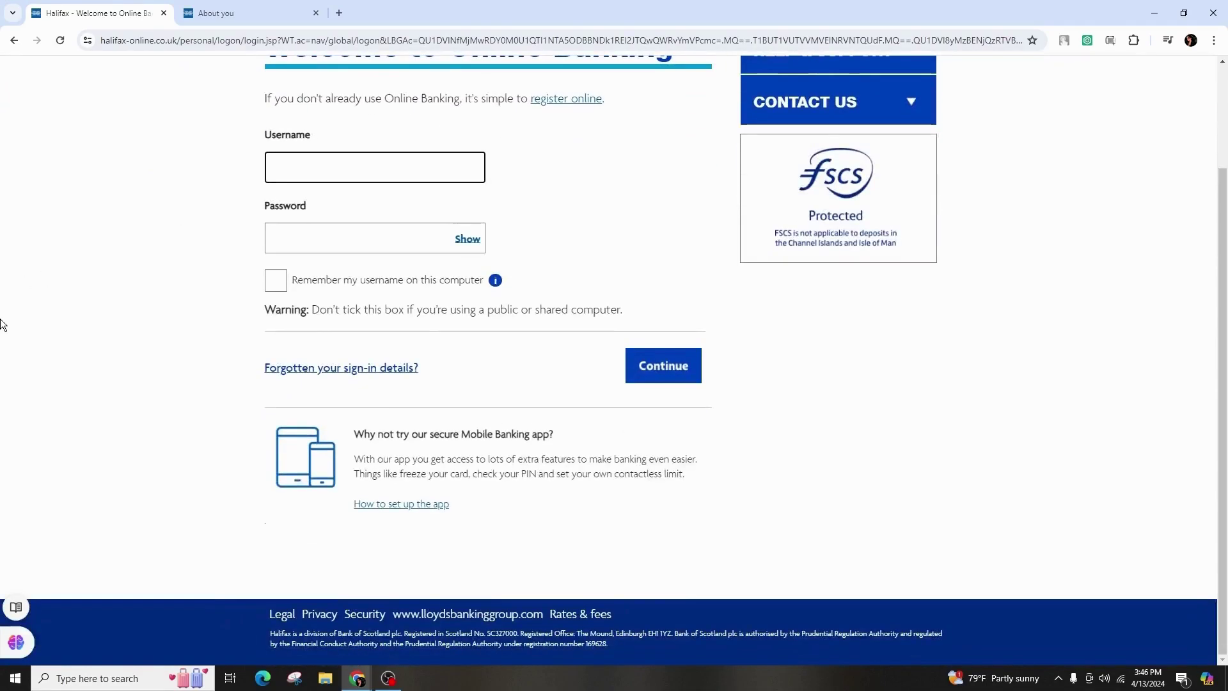
{"action": "scroll", "coordinate": [3, 322], "scroll_direction": "up", "scroll_amount": 1}
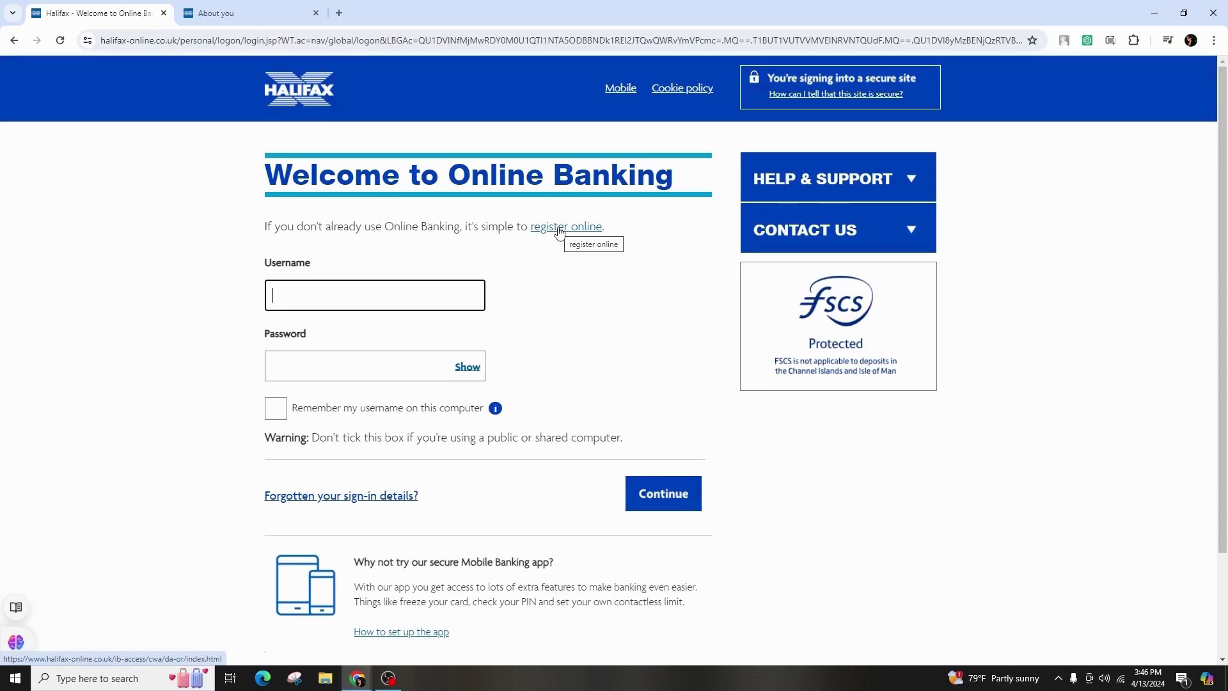
Reach the Register for Online Banking page and read its heading
{"action": "left_click", "coordinate": [557, 230]}
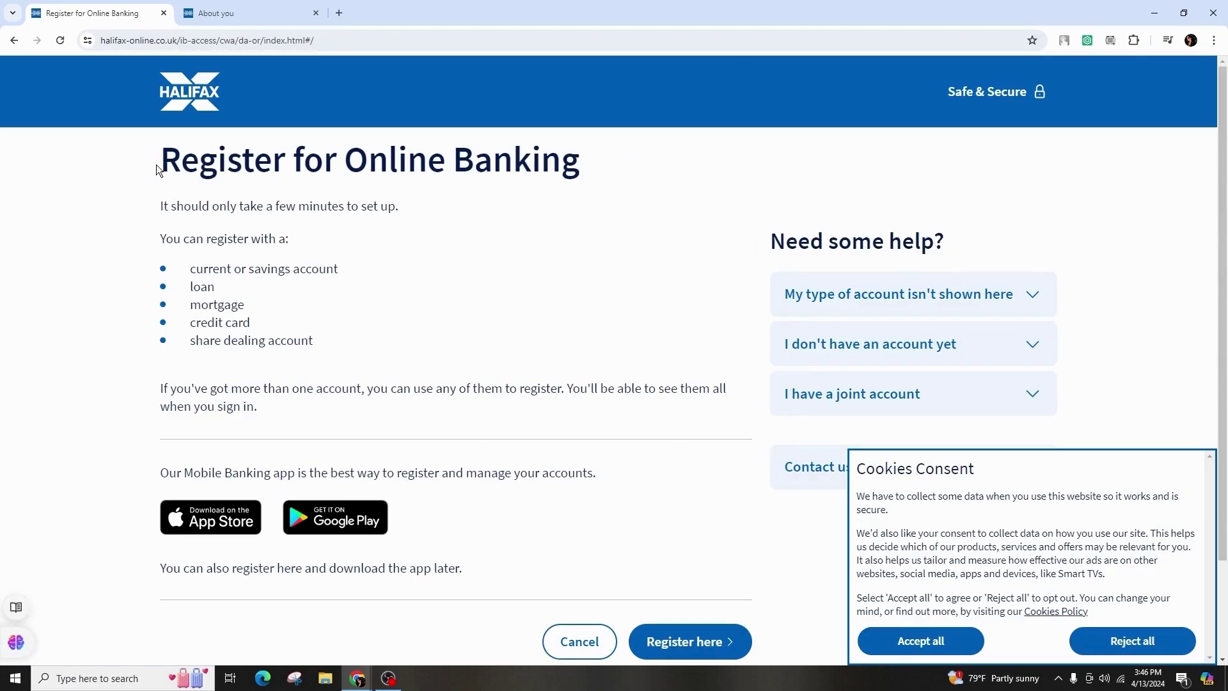
{"action": "left_click_drag", "start_coordinate": [157, 164], "coordinate": [577, 186]}
{"action": "left_click", "coordinate": [39, 228]}
Read through the list of eligible account types, focusing on the current or savings entry
{"action": "left_click_drag", "start_coordinate": [136, 237], "coordinate": [290, 247]}
{"action": "left_click_drag", "start_coordinate": [190, 269], "coordinate": [338, 273]}
{"action": "mouse_move", "coordinate": [190, 287]}
{"action": "left_mouse_down"}
{"action": "mouse_move", "coordinate": [215, 288]}
{"action": "mouse_move", "coordinate": [231, 317]}
{"action": "left_mouse_up"}
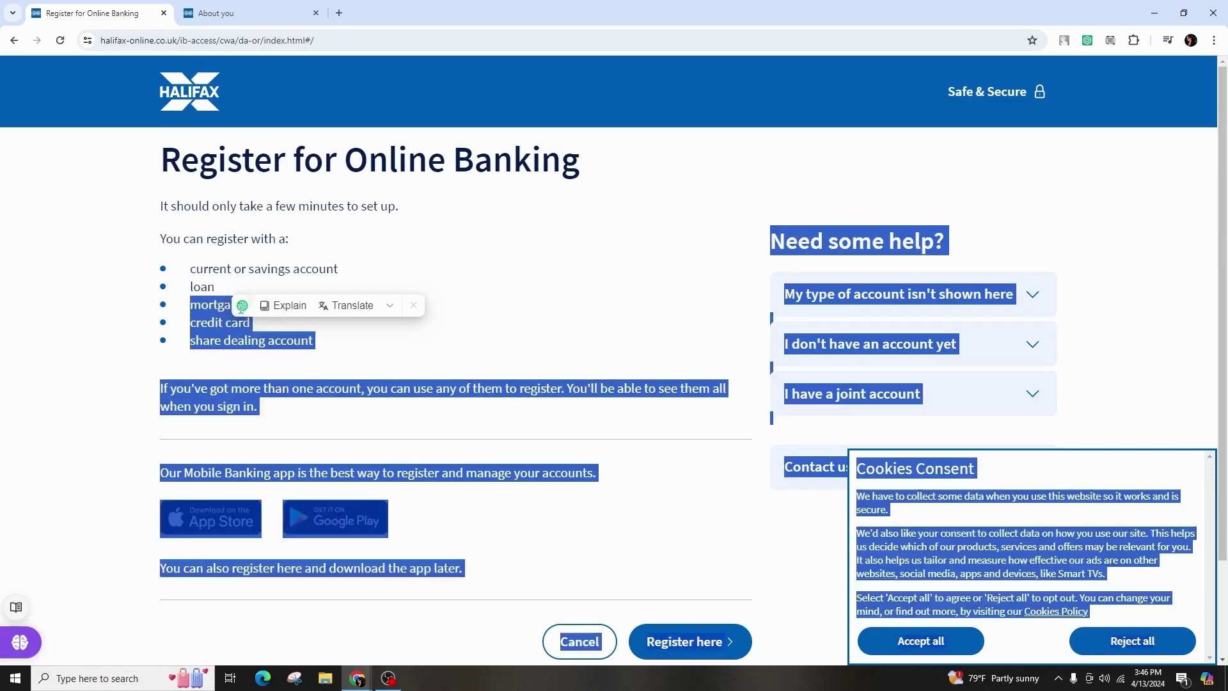
{"action": "left_click", "coordinate": [105, 329]}
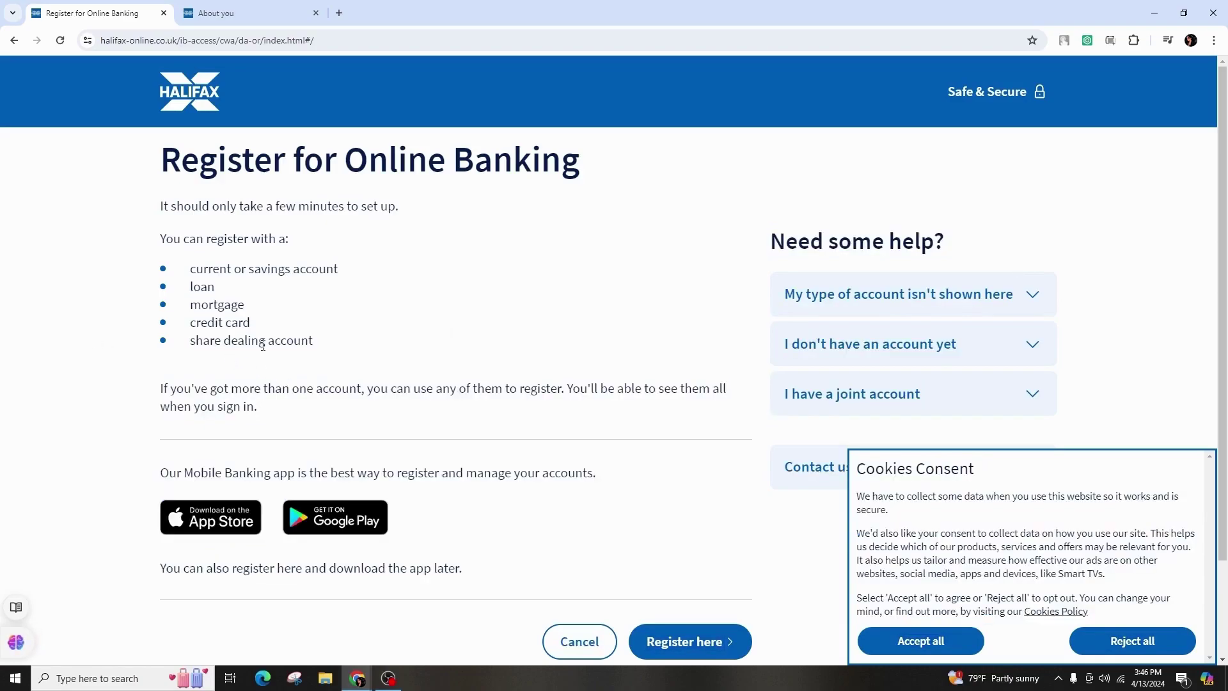
{"action": "left_click_drag", "start_coordinate": [188, 271], "coordinate": [339, 270]}
{"action": "left_click", "coordinate": [393, 333]}
{"action": "scroll", "coordinate": [716, 583], "scroll_direction": "down", "scroll_amount": 2}
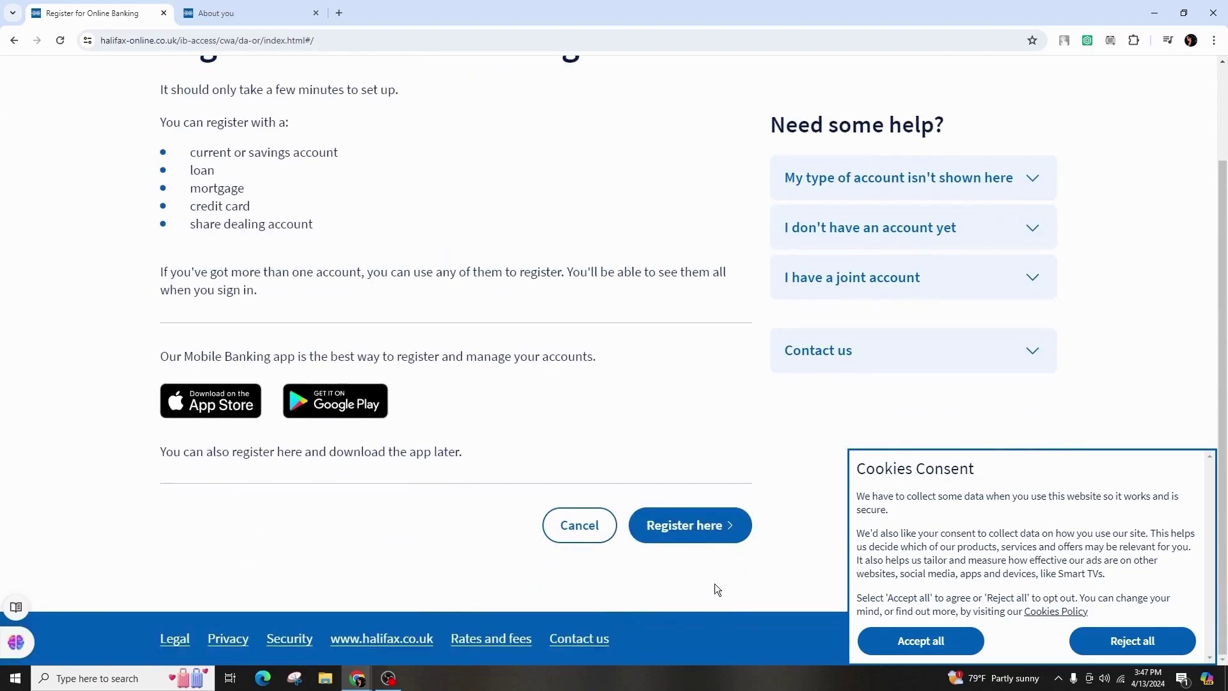
Start registration and fill the first and last name, using the suggested last name
{"action": "left_click", "coordinate": [715, 521]}
{"action": "scroll", "coordinate": [608, 360], "scroll_direction": "down", "scroll_amount": 2}
{"action": "scroll", "coordinate": [609, 360], "scroll_direction": "up", "scroll_amount": 2}
{"action": "left_click", "coordinate": [289, 394]}
{"action": "type", "text": "Lana"}
{"action": "left_click", "coordinate": [217, 487]}
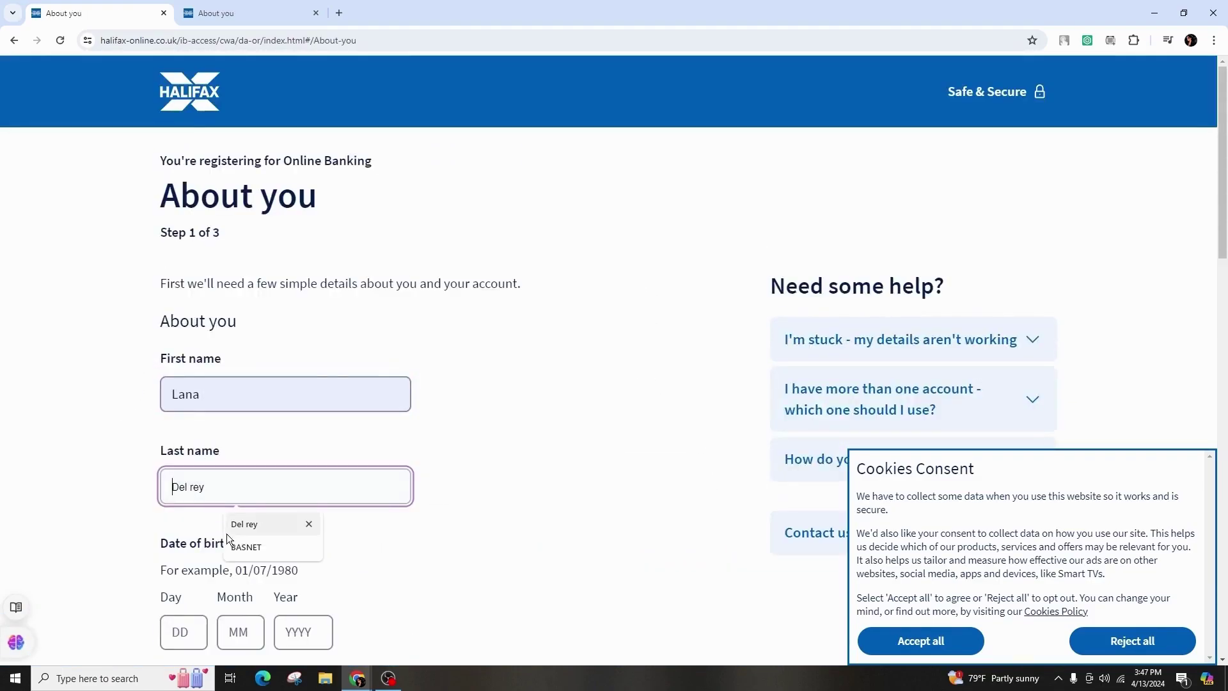
{"action": "left_click", "coordinate": [226, 520]}
{"action": "scroll", "coordinate": [142, 458], "scroll_direction": "down", "scroll_amount": 3}
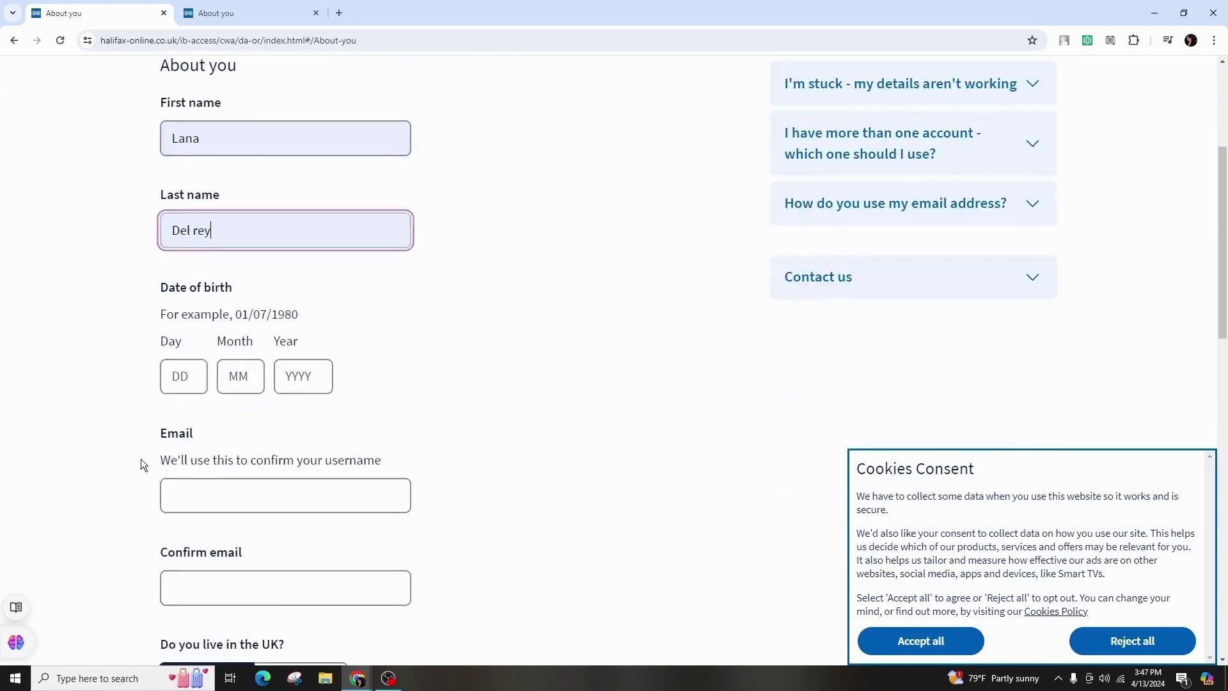
Enter the date of birth and emails, then answer No to living in the UK
{"action": "left_click", "coordinate": [186, 371]}
{"action": "scroll", "coordinate": [97, 402], "scroll_direction": "down", "scroll_amount": 2}
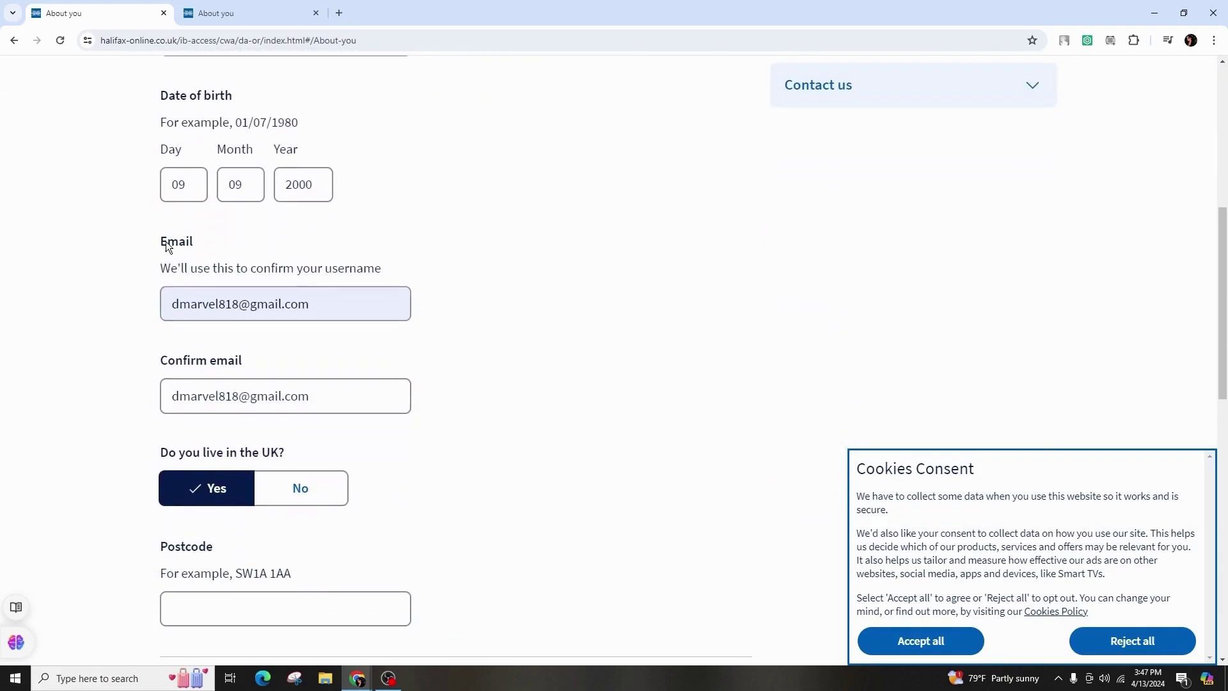
{"action": "left_click_drag", "start_coordinate": [150, 242], "coordinate": [224, 257]}
{"action": "scroll", "coordinate": [192, 317], "scroll_direction": "down", "scroll_amount": 3}
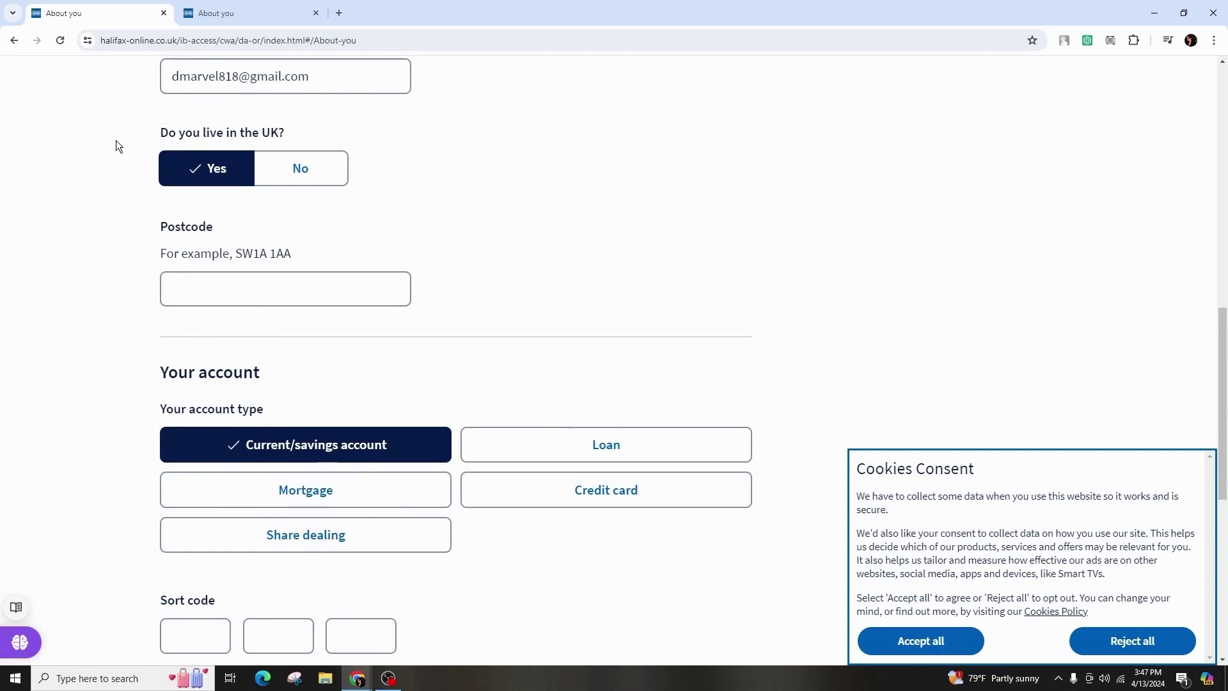
{"action": "scroll", "coordinate": [116, 141], "scroll_direction": "up", "scroll_amount": 2}
{"action": "left_click_drag", "start_coordinate": [156, 233], "coordinate": [336, 241]}
{"action": "left_click", "coordinate": [540, 339]}
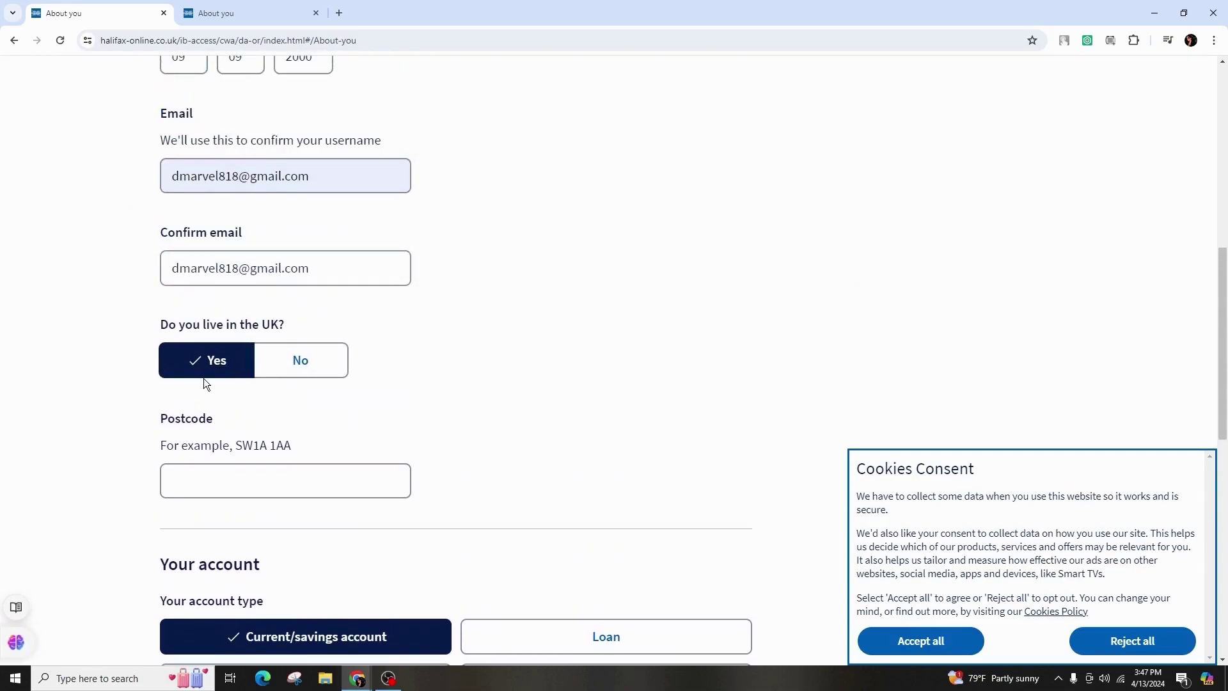
{"action": "left_click", "coordinate": [320, 374]}
{"action": "scroll", "coordinate": [126, 161], "scroll_direction": "down", "scroll_amount": 3}
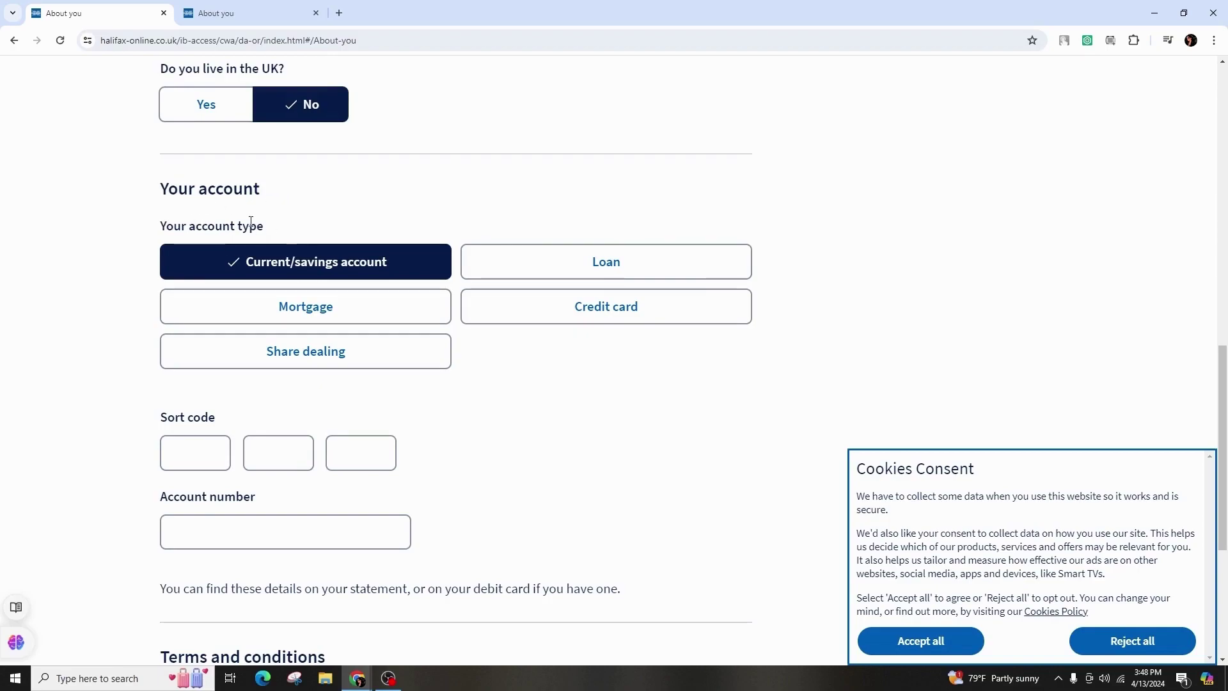
{"action": "left_click_drag", "start_coordinate": [265, 227], "coordinate": [67, 261]}
{"action": "left_click", "coordinate": [65, 261]}
{"action": "left_click", "coordinate": [291, 266]}
{"action": "left_click", "coordinate": [581, 255]}
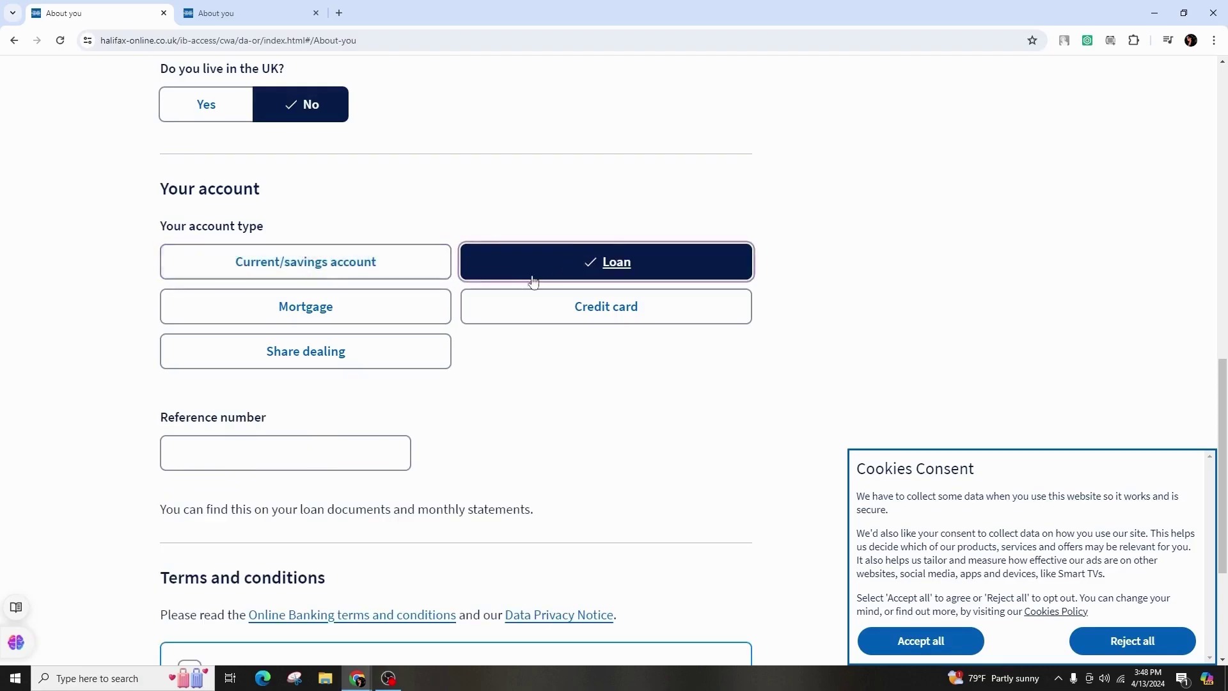
{"action": "left_click", "coordinate": [326, 317]}
{"action": "left_click", "coordinate": [544, 305]}
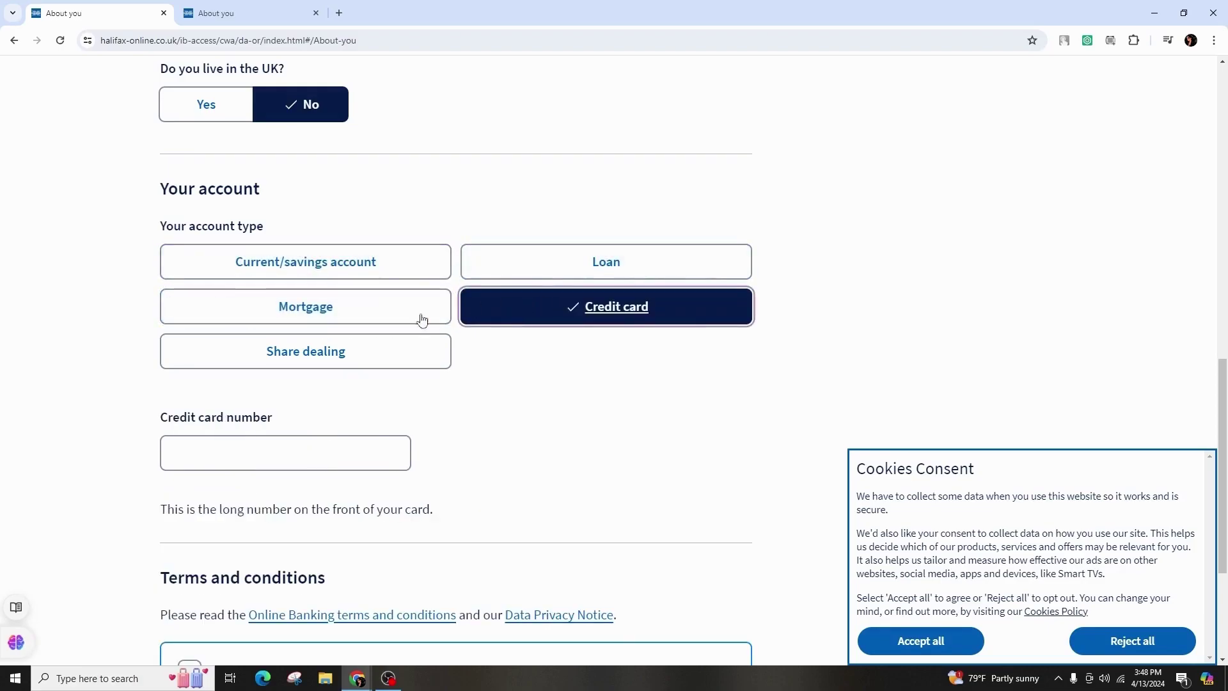
{"action": "left_click", "coordinate": [330, 350]}
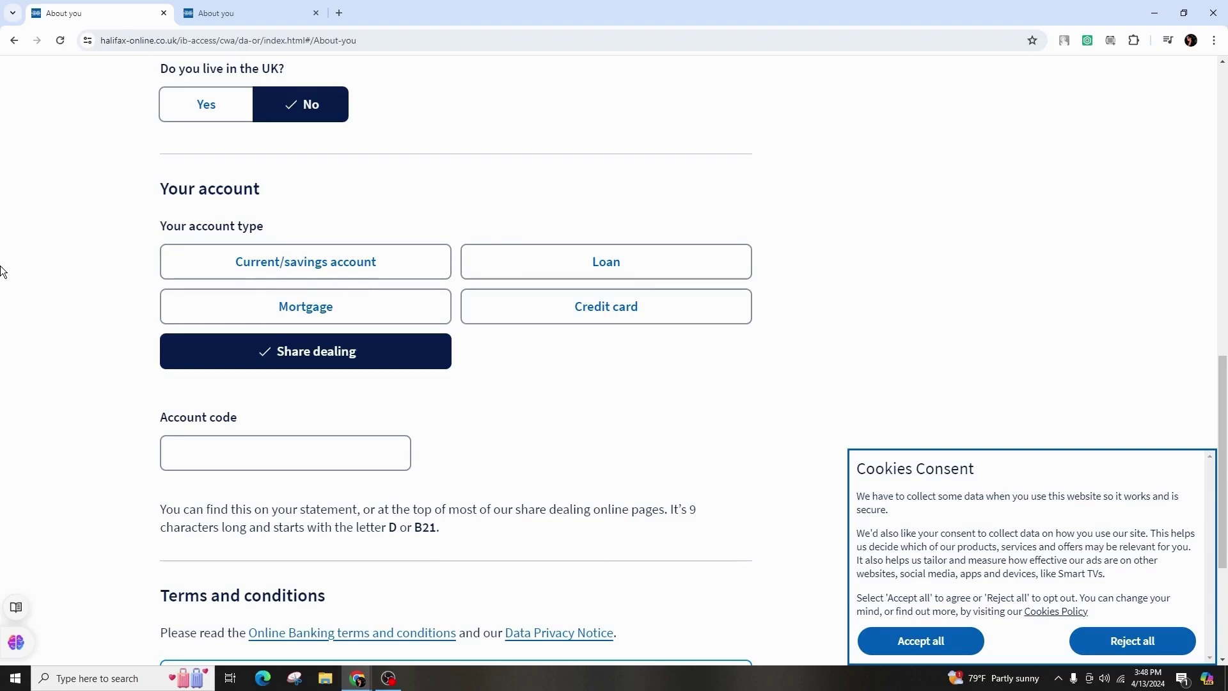
{"action": "left_click", "coordinate": [259, 267]}
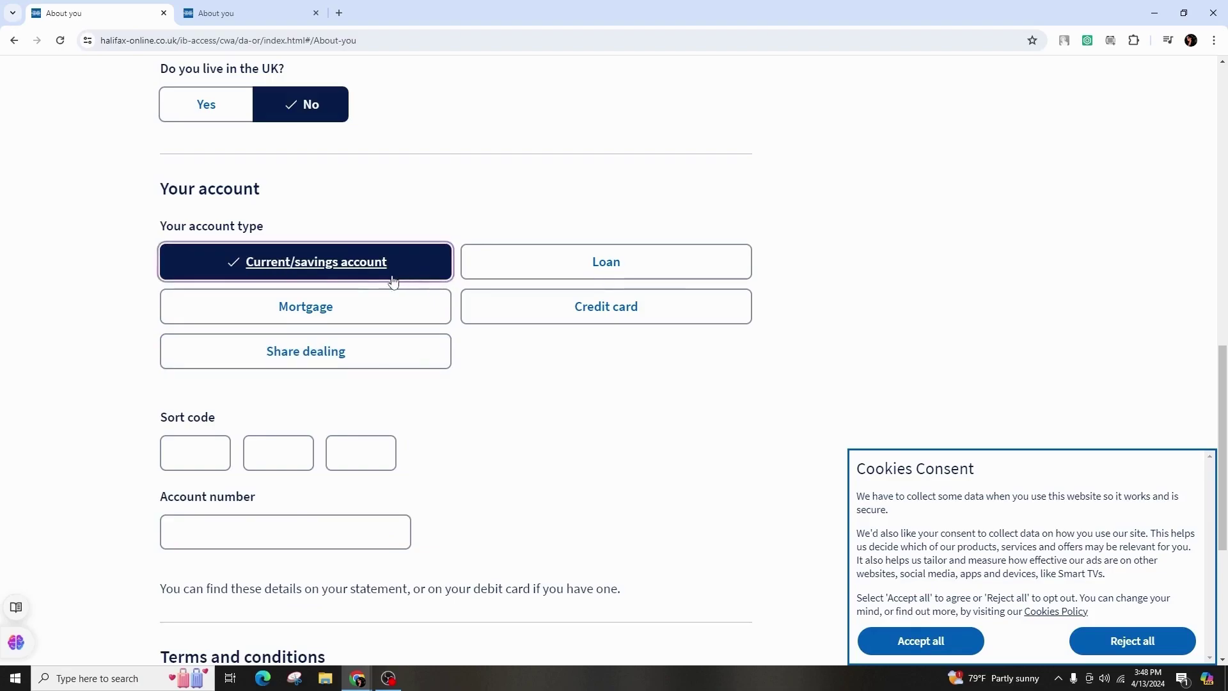
{"action": "scroll", "coordinate": [55, 338], "scroll_direction": "down", "scroll_amount": 3}
{"action": "left_click", "coordinate": [202, 152]}
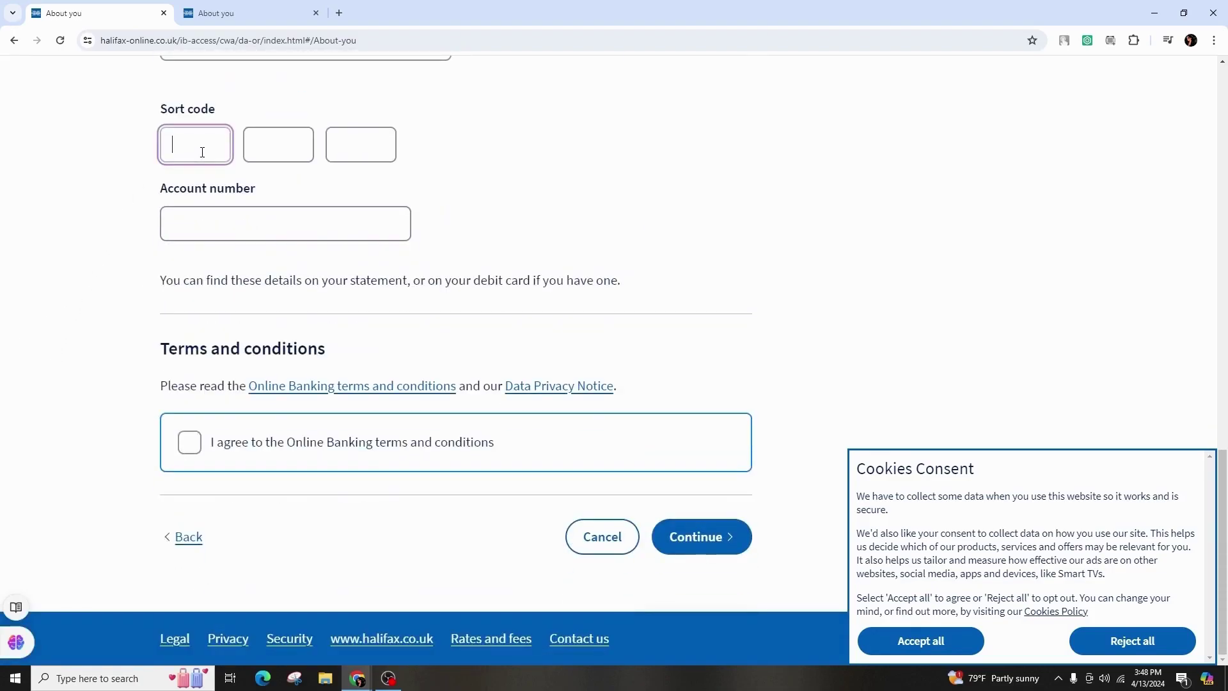
{"action": "type", "text": "566565"}
{"action": "type", "text": "5"}
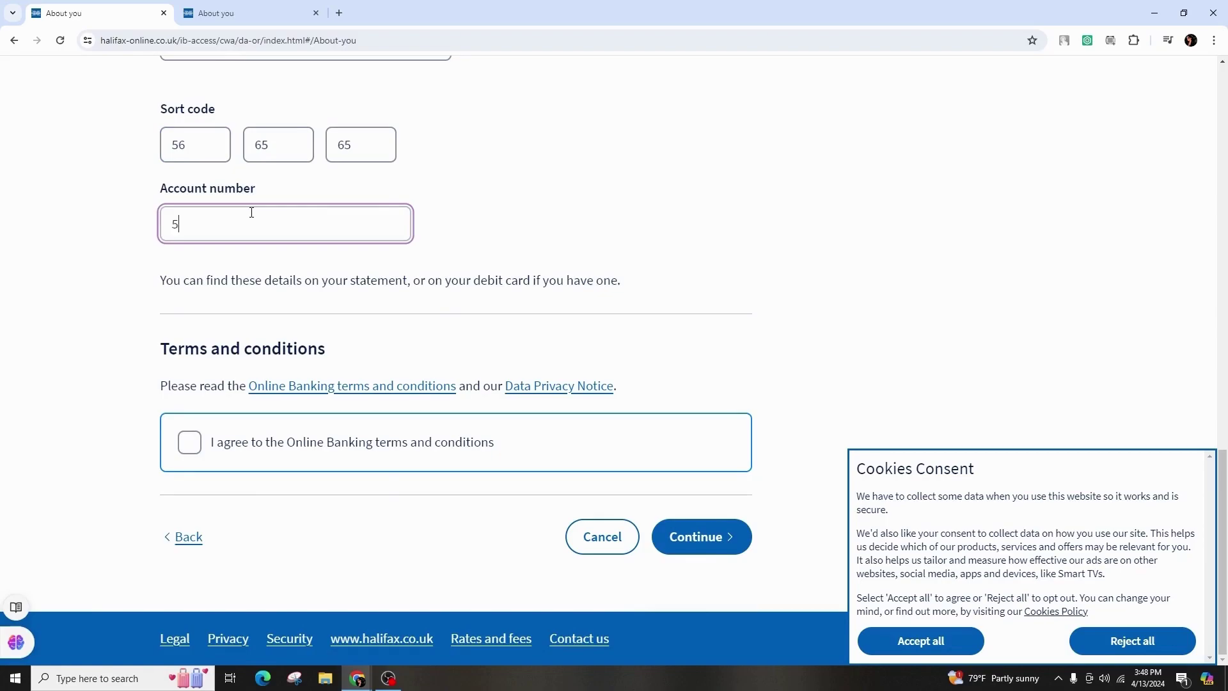
{"action": "type", "text": "5665653"}
{"action": "left_click", "coordinate": [52, 303]}
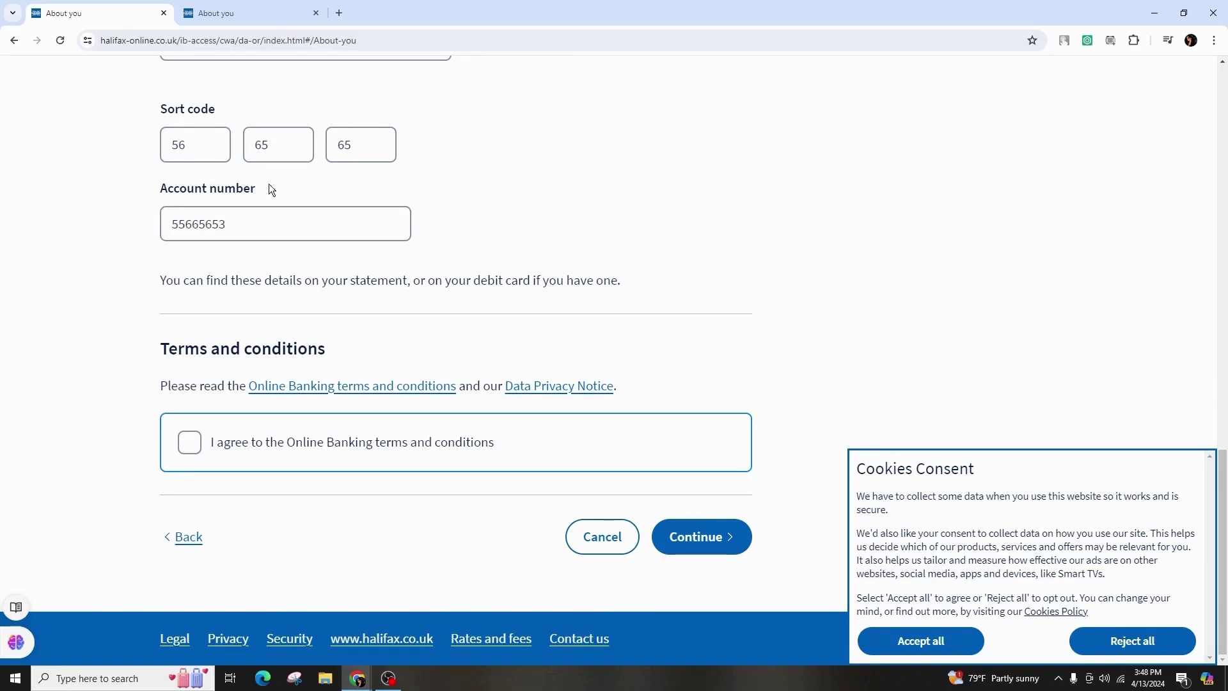
Read the Online Banking terms and conditions sentence
{"action": "left_click_drag", "start_coordinate": [130, 391], "coordinate": [451, 388]}
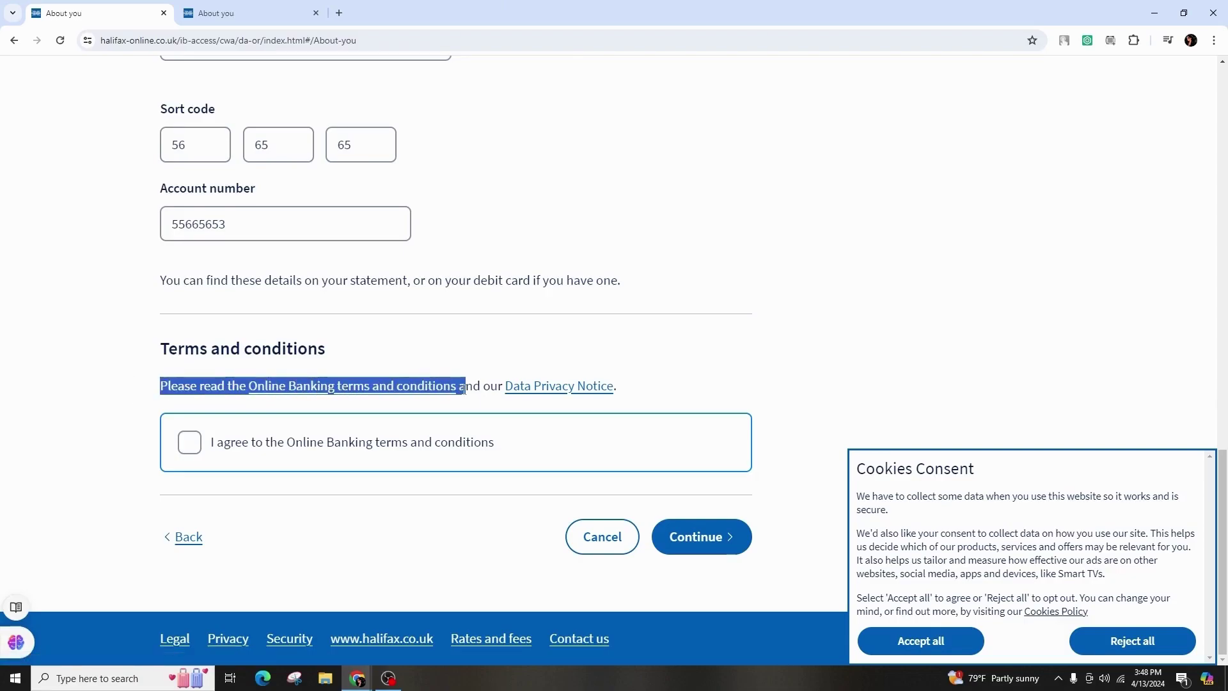
{"action": "mouse_move", "coordinate": [451, 388]}
{"action": "left_mouse_down"}
{"action": "mouse_move", "coordinate": [526, 393]}
{"action": "mouse_move", "coordinate": [702, 369]}
{"action": "left_mouse_up"}
{"action": "left_click", "coordinate": [1, 310]}
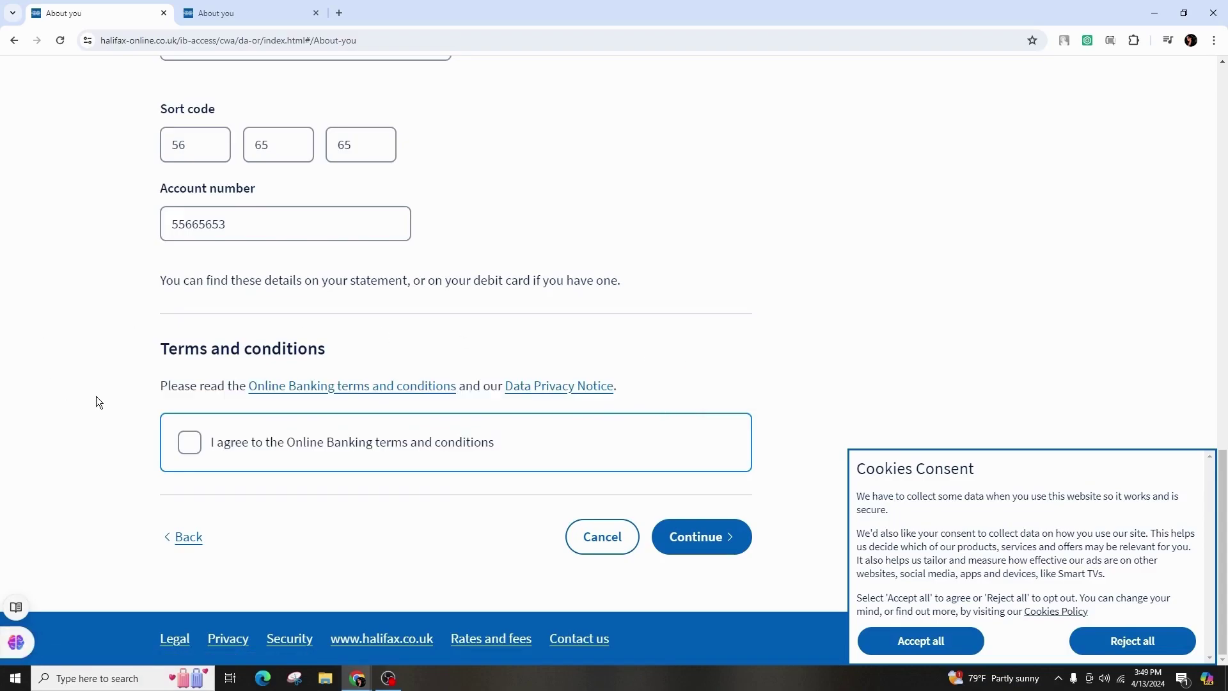
Tick agreement to the Online Banking terms and conditions and review its wording
{"action": "left_click", "coordinate": [189, 445]}
{"action": "left_click_drag", "start_coordinate": [206, 449], "coordinate": [486, 460]}
{"action": "left_click", "coordinate": [66, 327]}
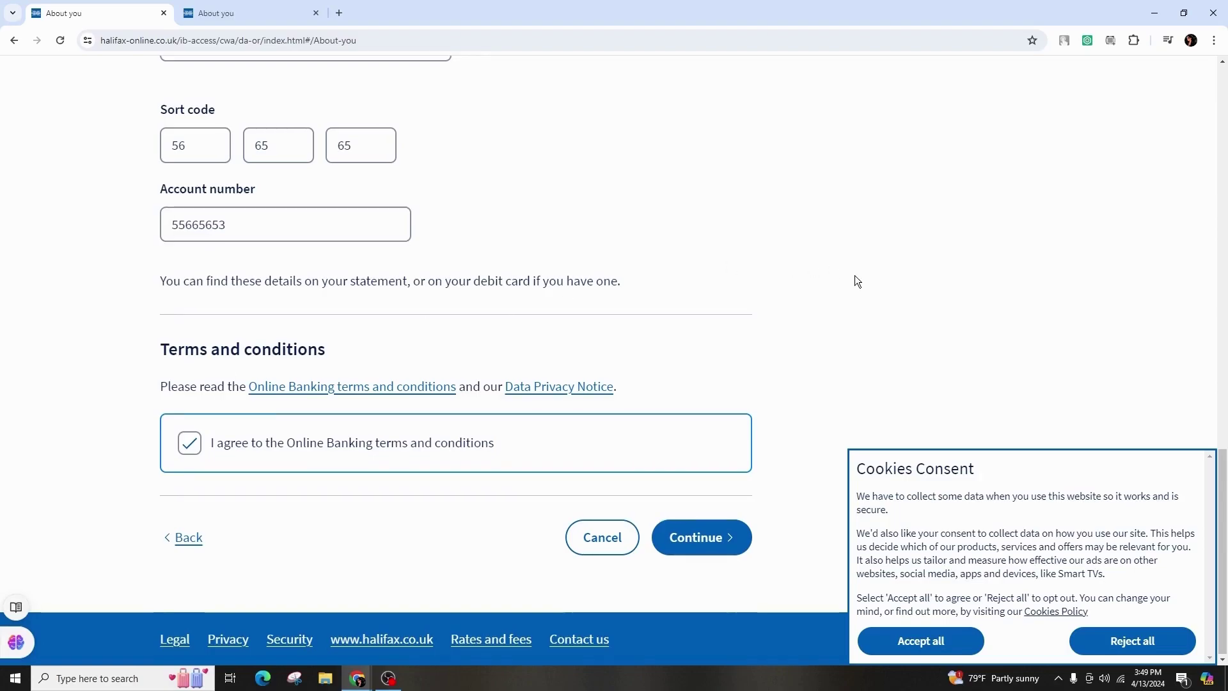
{"action": "scroll", "coordinate": [751, 349], "scroll_direction": "up", "scroll_amount": 8}
{"action": "scroll", "coordinate": [753, 348], "scroll_direction": "up", "scroll_amount": 3}
{"action": "scroll", "coordinate": [747, 307], "scroll_direction": "down", "scroll_amount": 8}
{"action": "scroll", "coordinate": [744, 280], "scroll_direction": "down", "scroll_amount": 3}
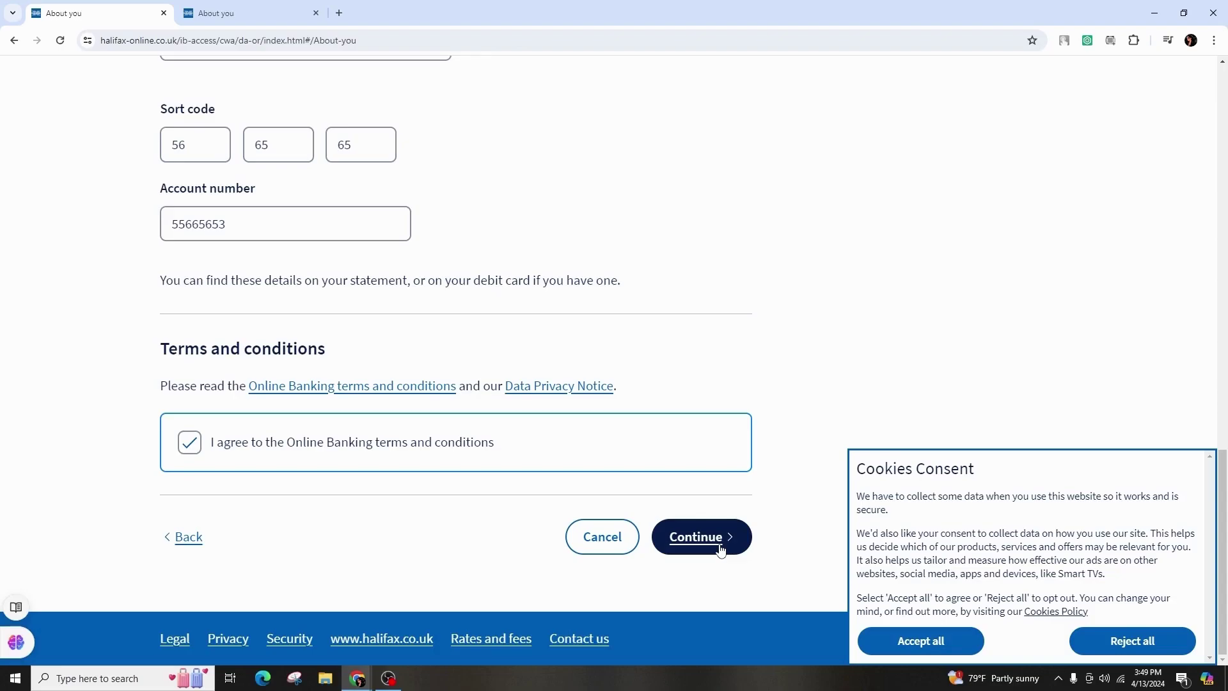
{"action": "scroll", "coordinate": [569, 212], "scroll_direction": "up", "scroll_amount": 10}
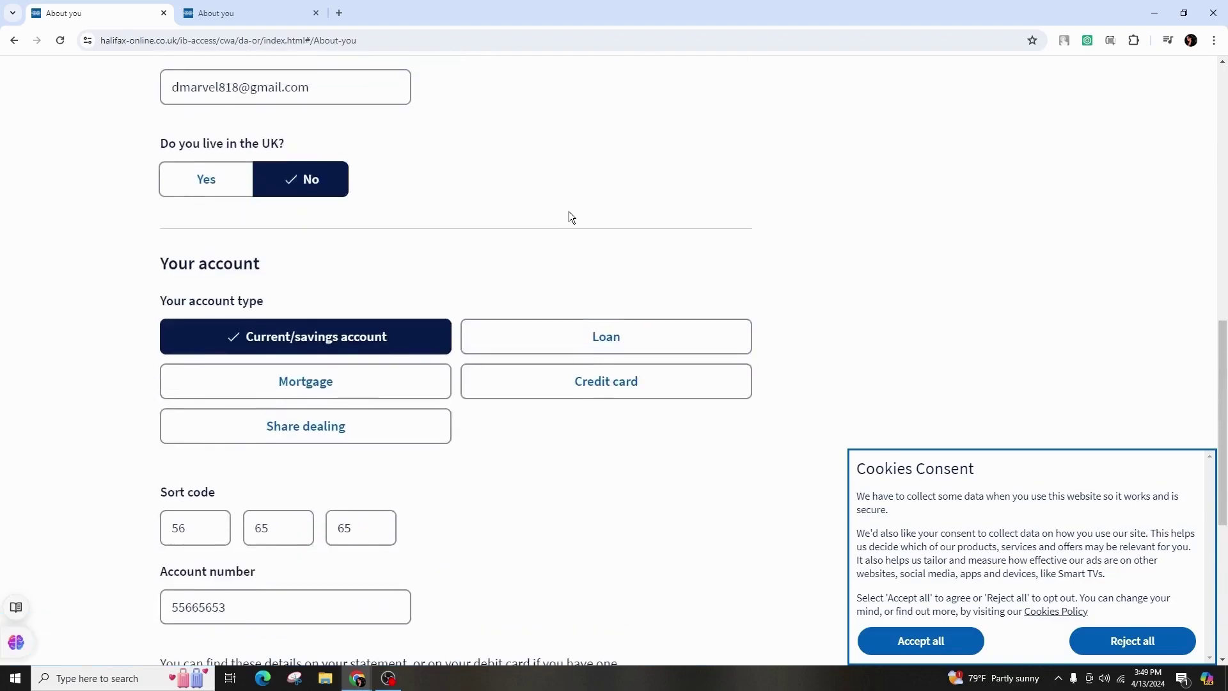
Switch to the second tab and go back twice to the halifax.co.uk homepage
{"action": "left_click", "coordinate": [240, 12]}
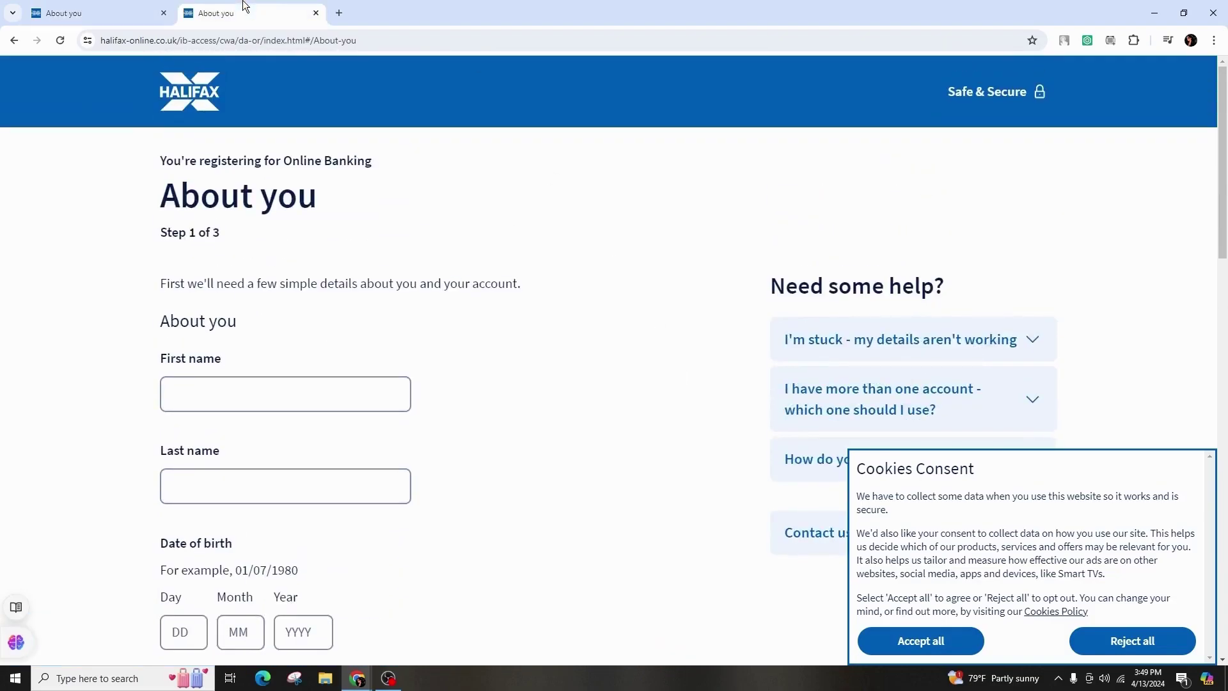
{"action": "left_click", "coordinate": [96, 13]}
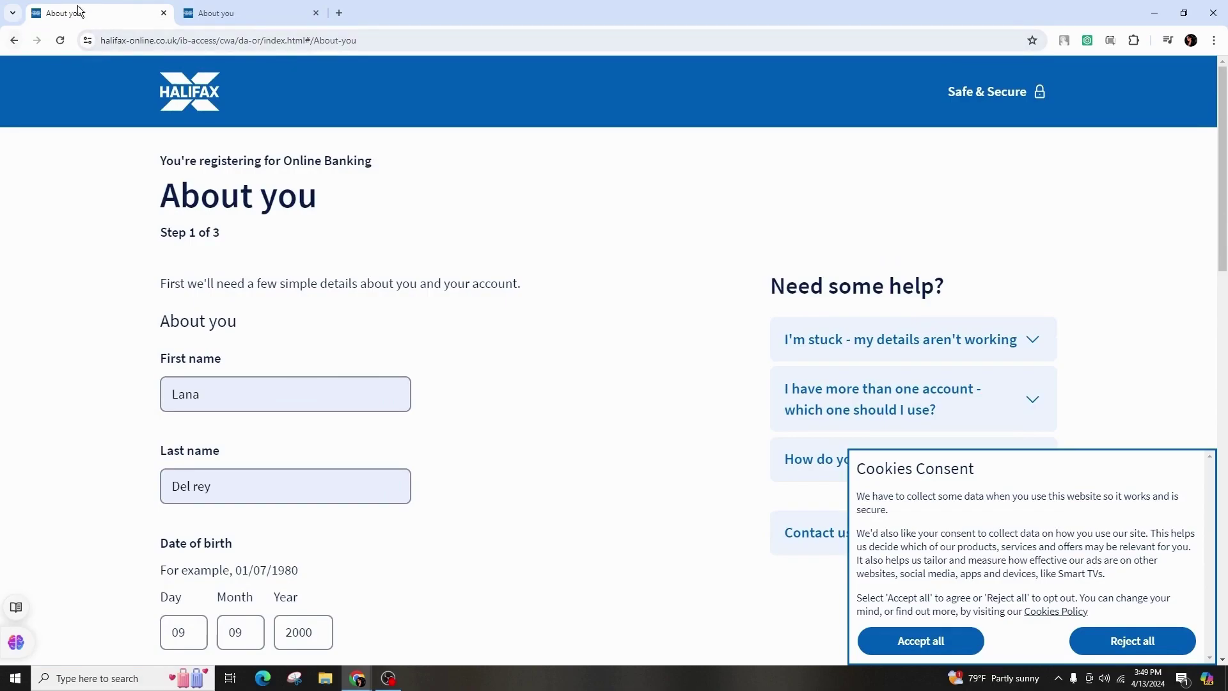
{"action": "key", "text": "ctrl+Tab"}
{"action": "left_click", "coordinate": [23, 36]}
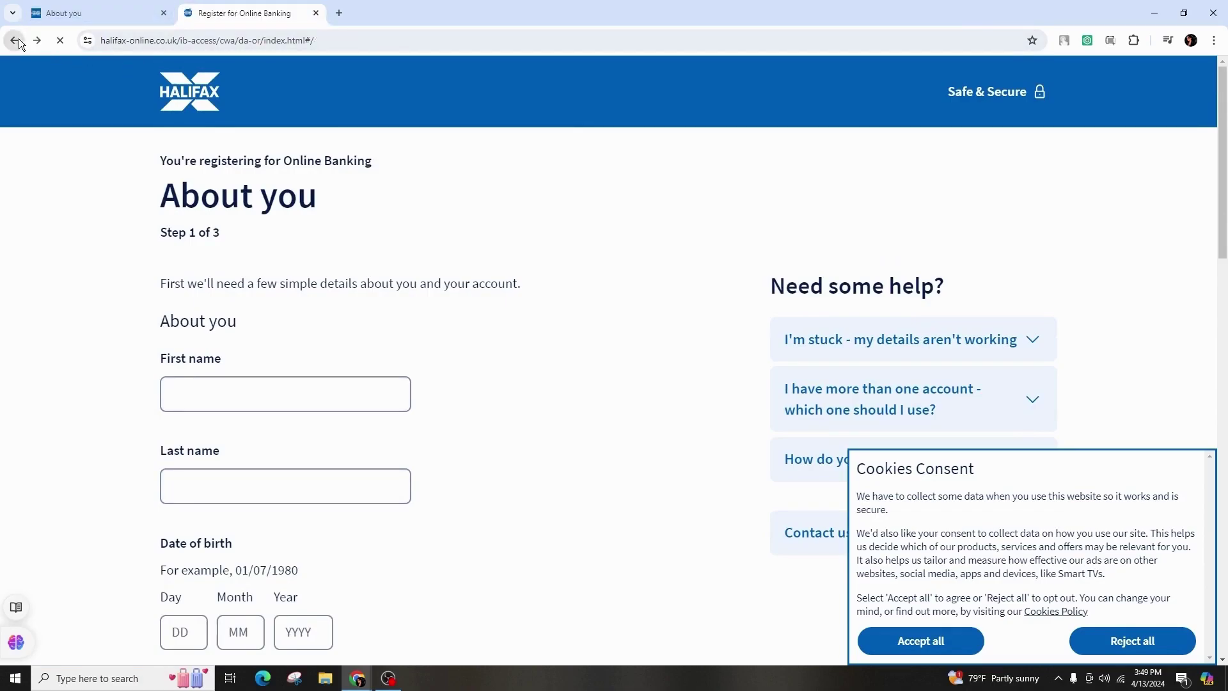
{"action": "left_click", "coordinate": [22, 36]}
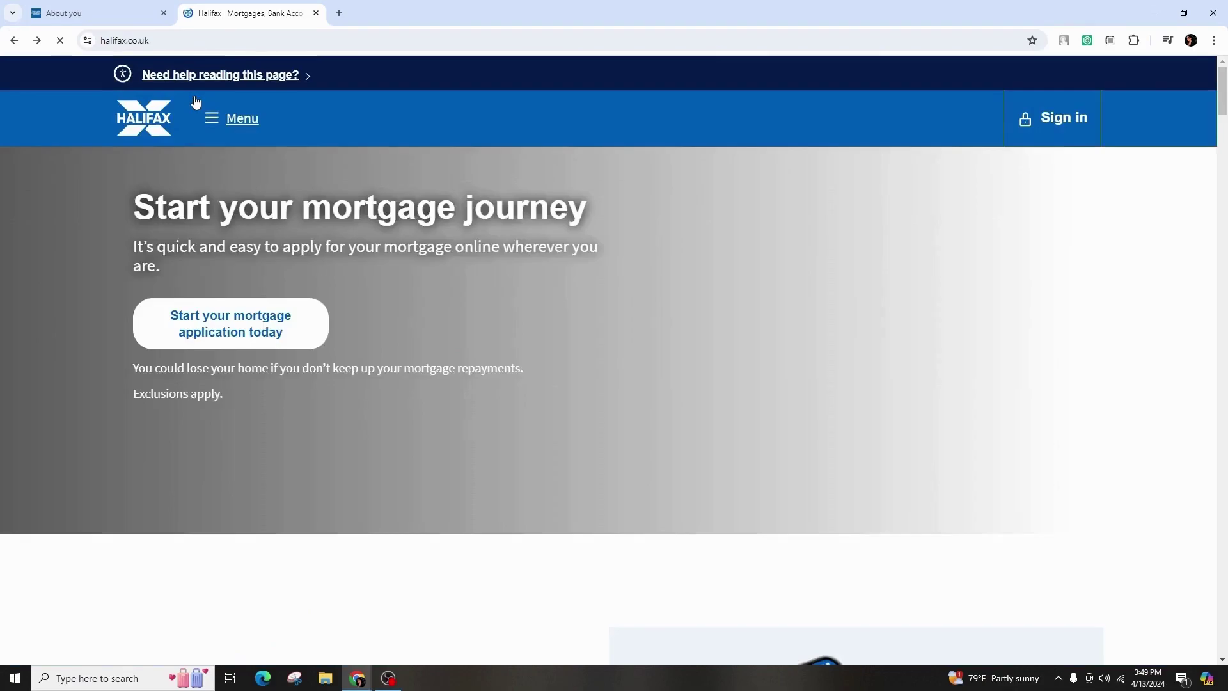
{"action": "scroll", "coordinate": [678, 366], "scroll_direction": "down", "scroll_amount": 1}
{"action": "scroll", "coordinate": [144, 335], "scroll_direction": "down", "scroll_amount": 4}
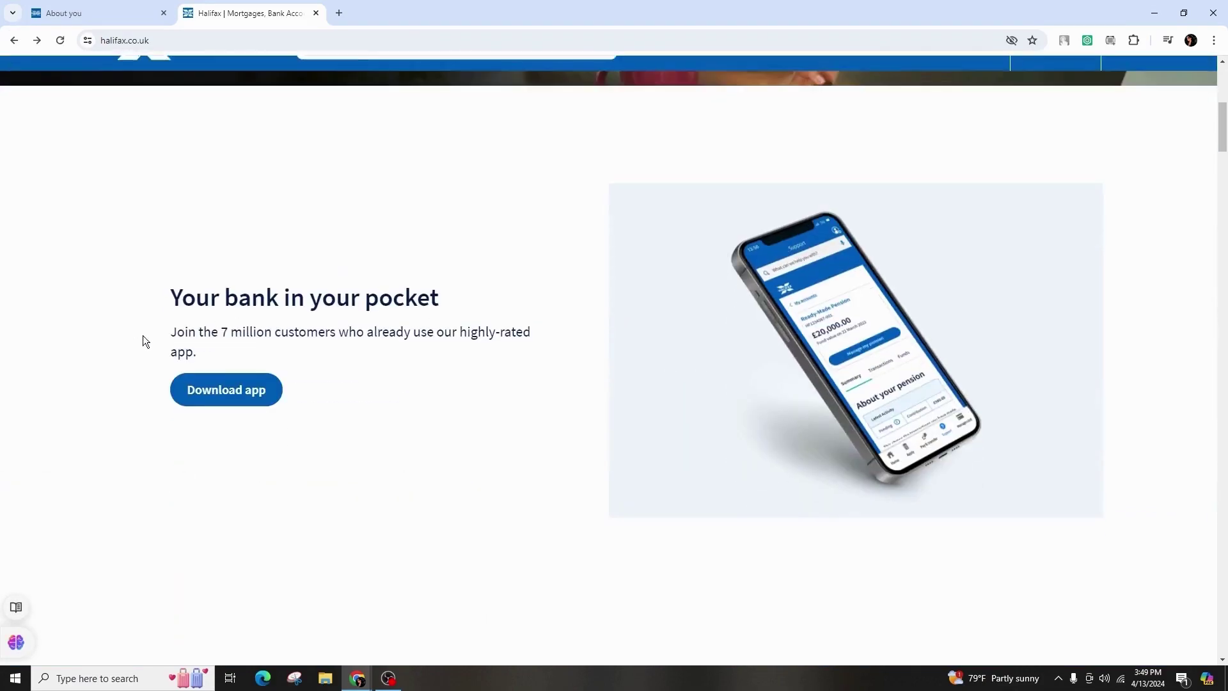
{"action": "scroll", "coordinate": [135, 339], "scroll_direction": "up", "scroll_amount": 4}
{"action": "scroll", "coordinate": [136, 343], "scroll_direction": "down", "scroll_amount": 3}
{"action": "scroll", "coordinate": [135, 350], "scroll_direction": "down", "scroll_amount": 4}
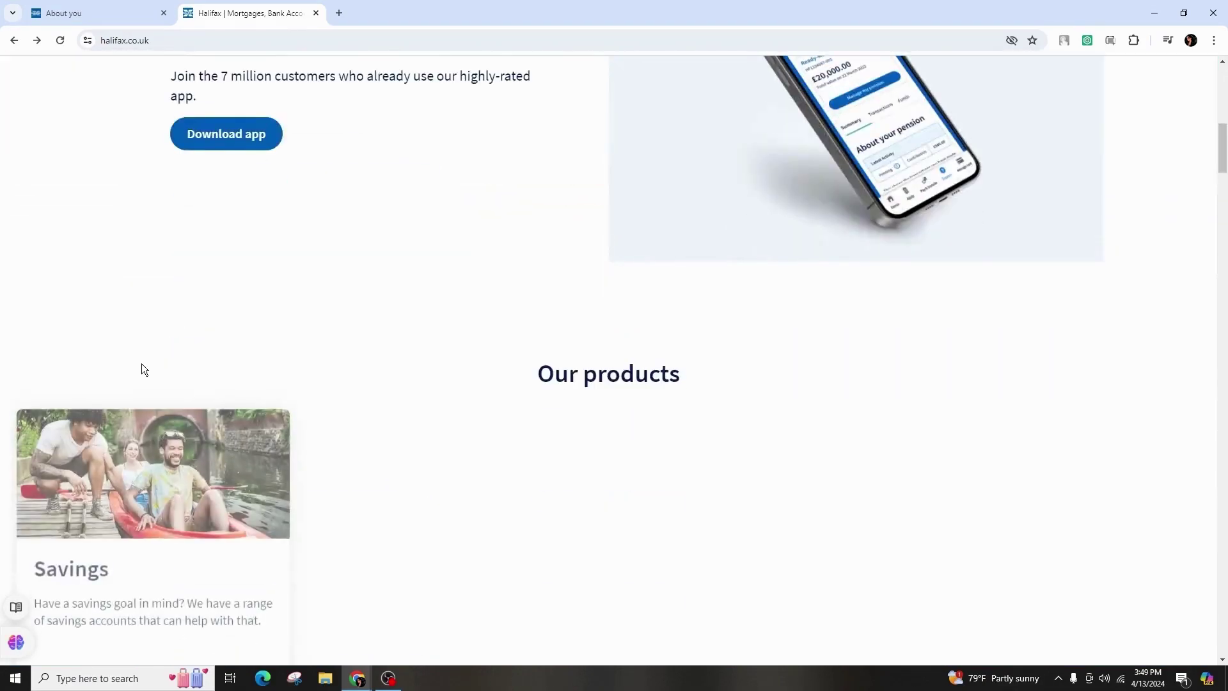
{"action": "scroll", "coordinate": [141, 365], "scroll_direction": "down", "scroll_amount": 4}
{"action": "scroll", "coordinate": [144, 371], "scroll_direction": "down", "scroll_amount": 4}
{"action": "scroll", "coordinate": [155, 411], "scroll_direction": "up", "scroll_amount": 4}
{"action": "scroll", "coordinate": [155, 412], "scroll_direction": "up", "scroll_amount": 3}
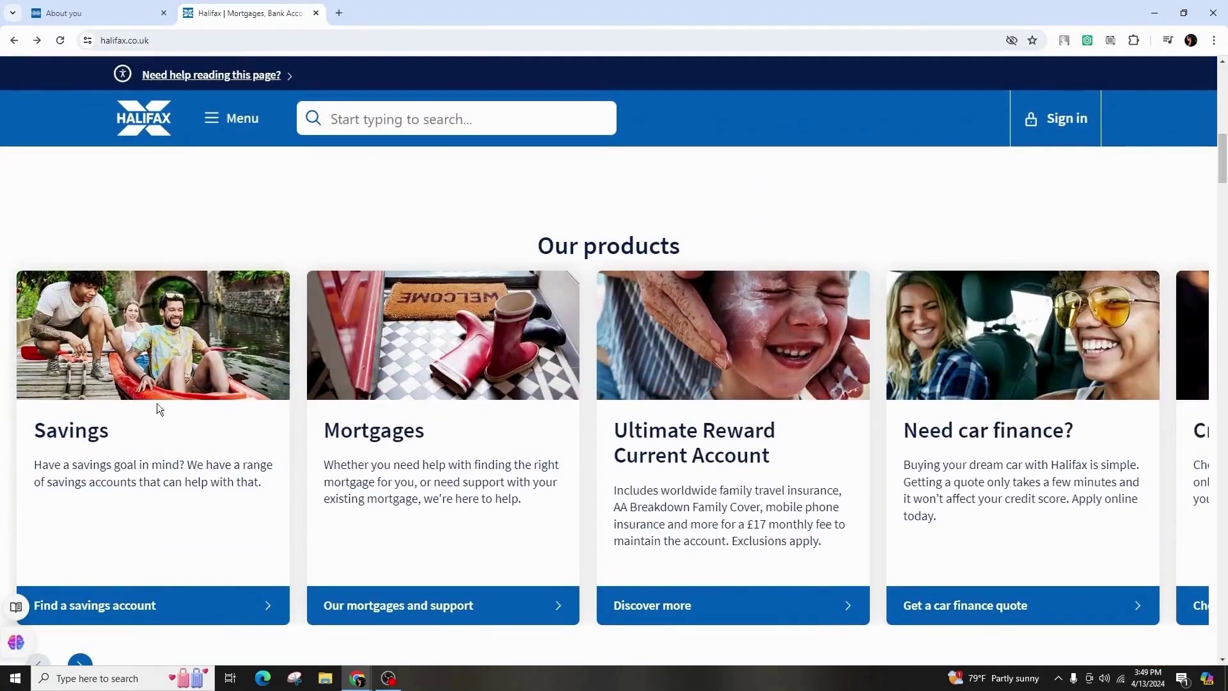